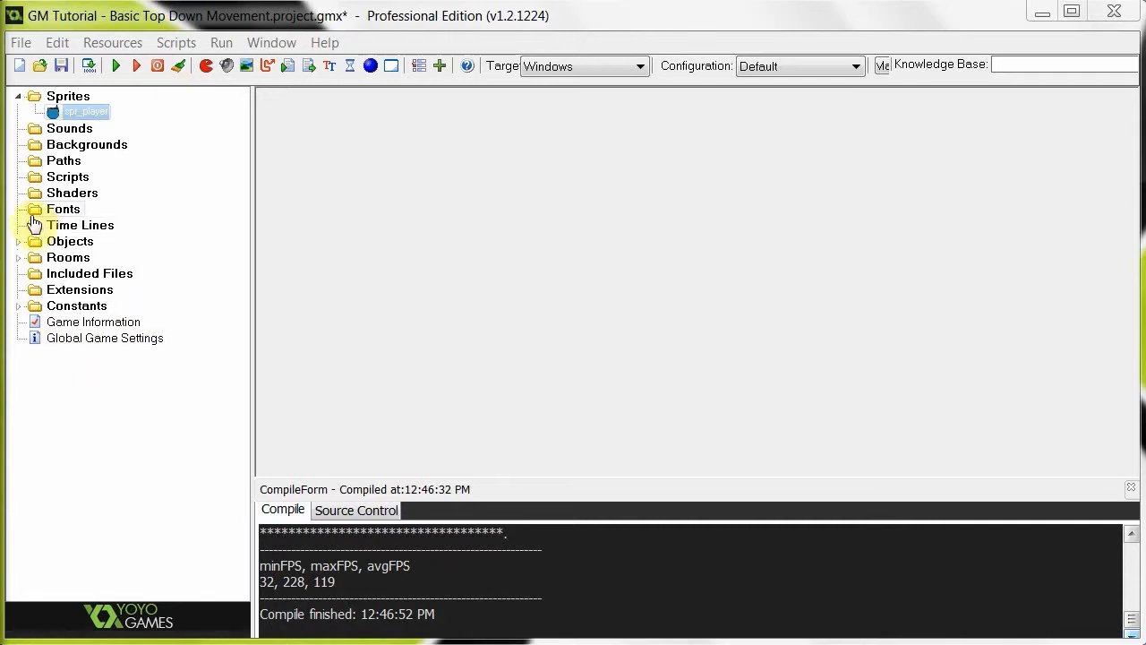
{"action": "left_click", "coordinate": [19, 242]}
{"action": "double_click", "coordinate": [93, 112]}
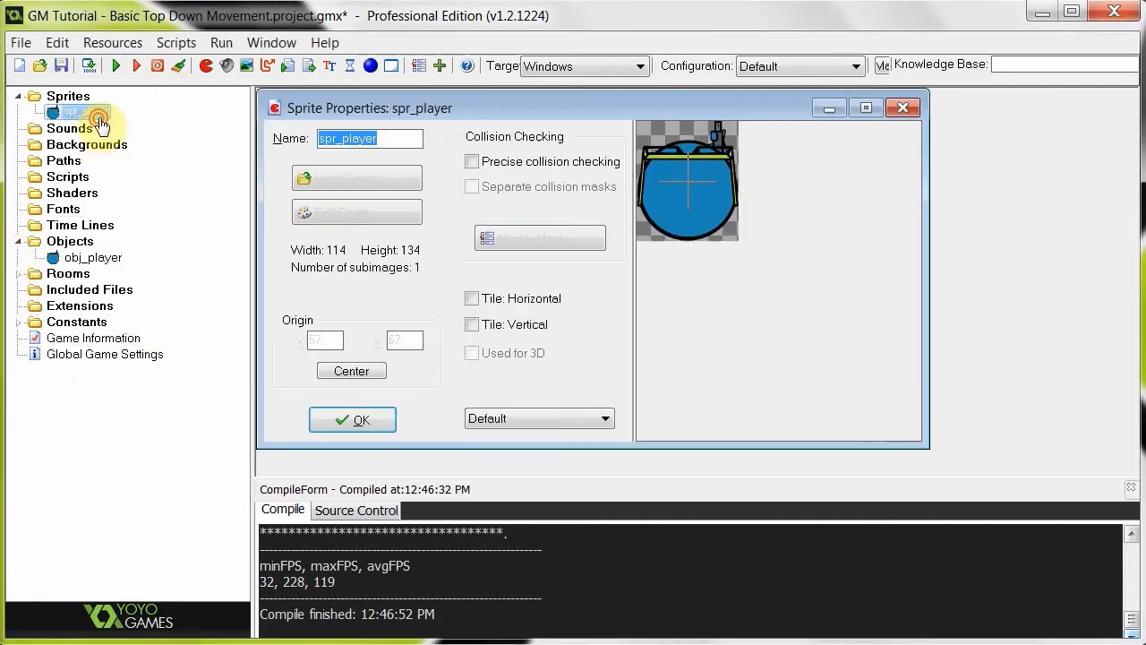
{"action": "left_click", "coordinate": [352, 420]}
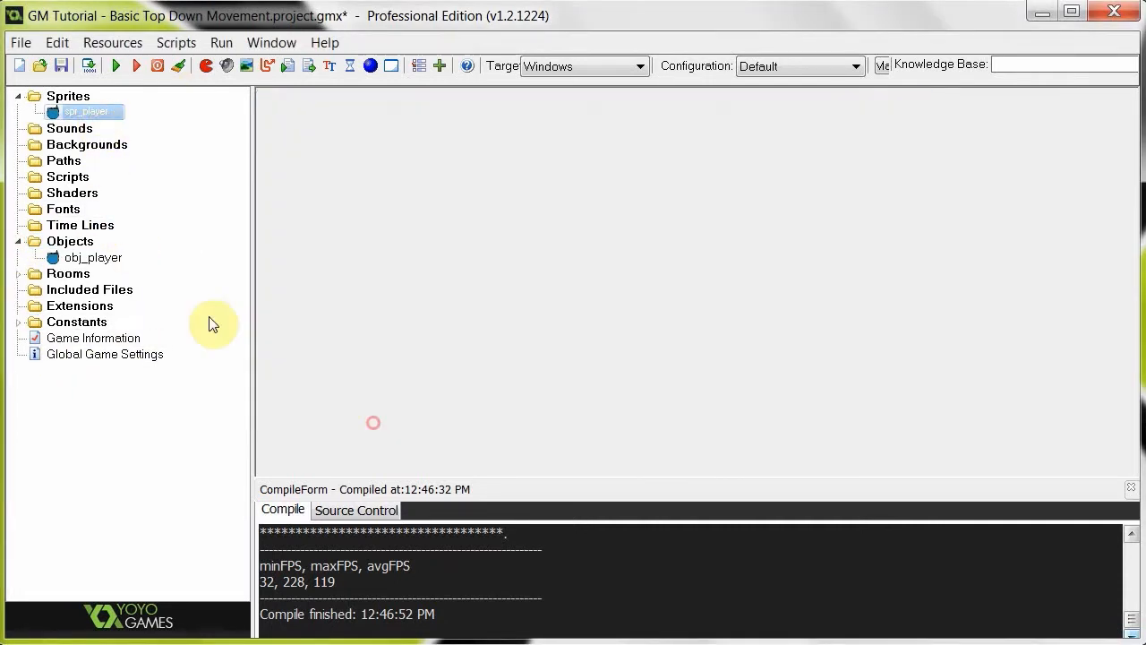
{"action": "double_click", "coordinate": [86, 257]}
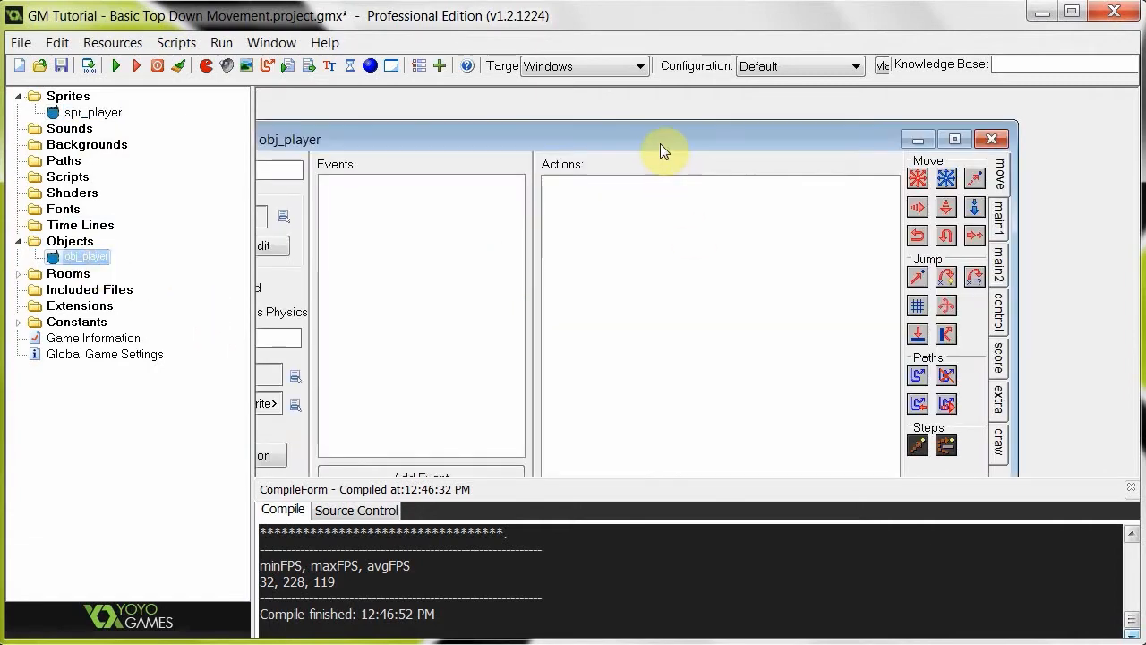
{"action": "double_click", "coordinate": [660, 144]}
{"action": "left_click", "coordinate": [34, 273]}
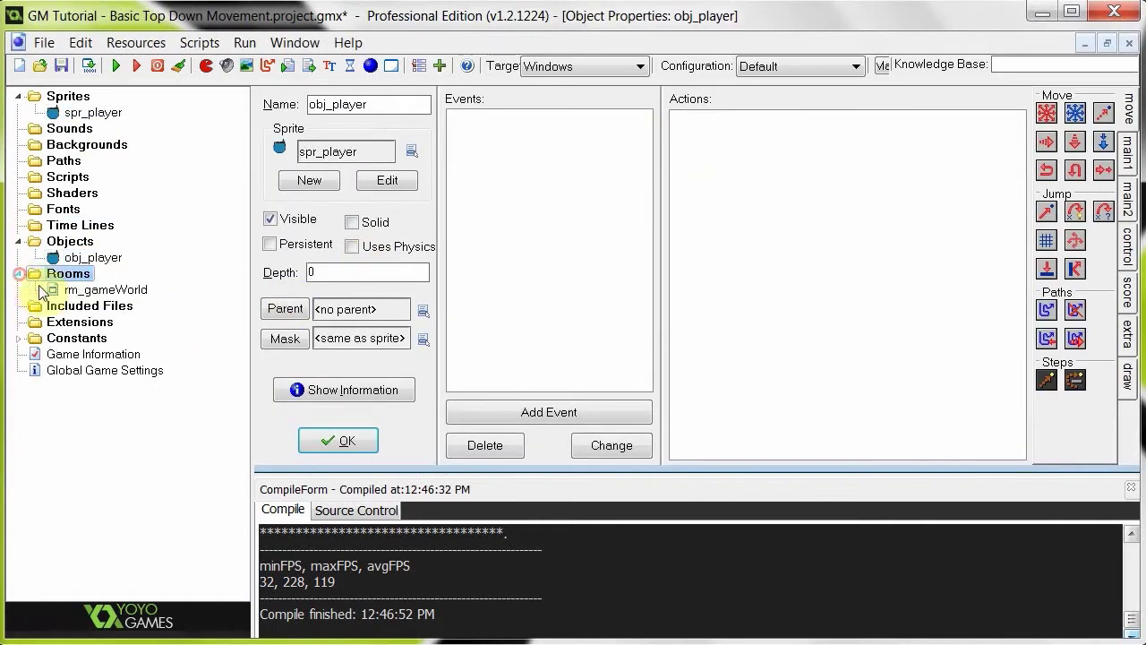
{"action": "double_click", "coordinate": [94, 290]}
{"action": "scroll", "coordinate": [878, 298], "scroll_direction": "down", "scroll_amount": 1}
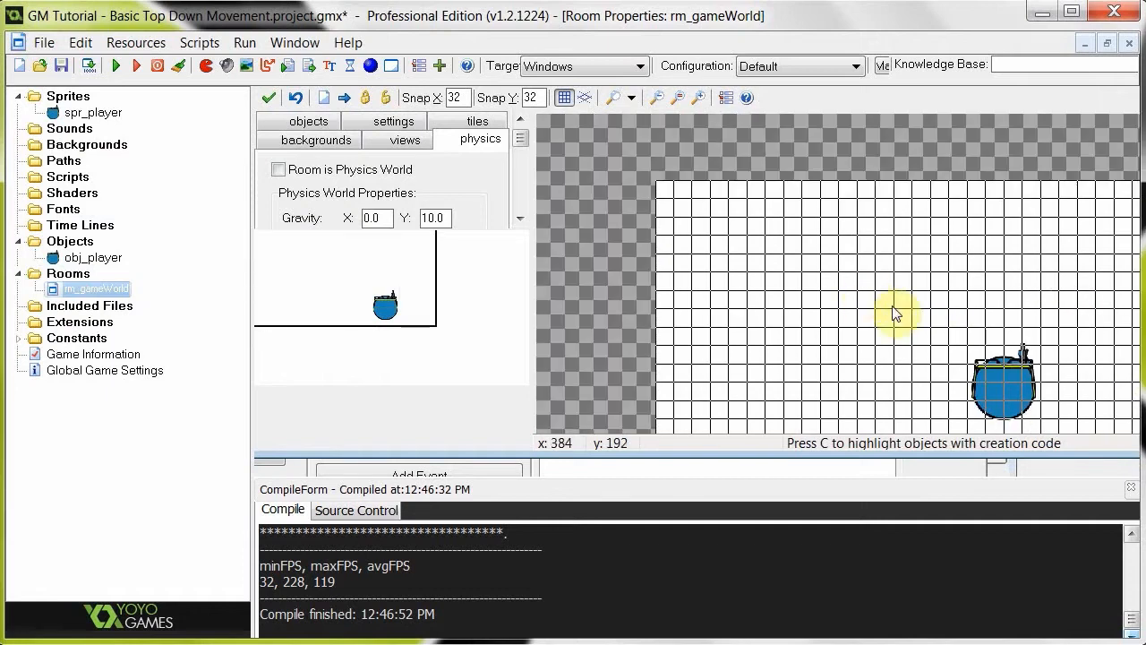
{"action": "scroll", "coordinate": [707, 237], "scroll_direction": "down", "scroll_amount": 1}
{"action": "left_click", "coordinate": [269, 99]}
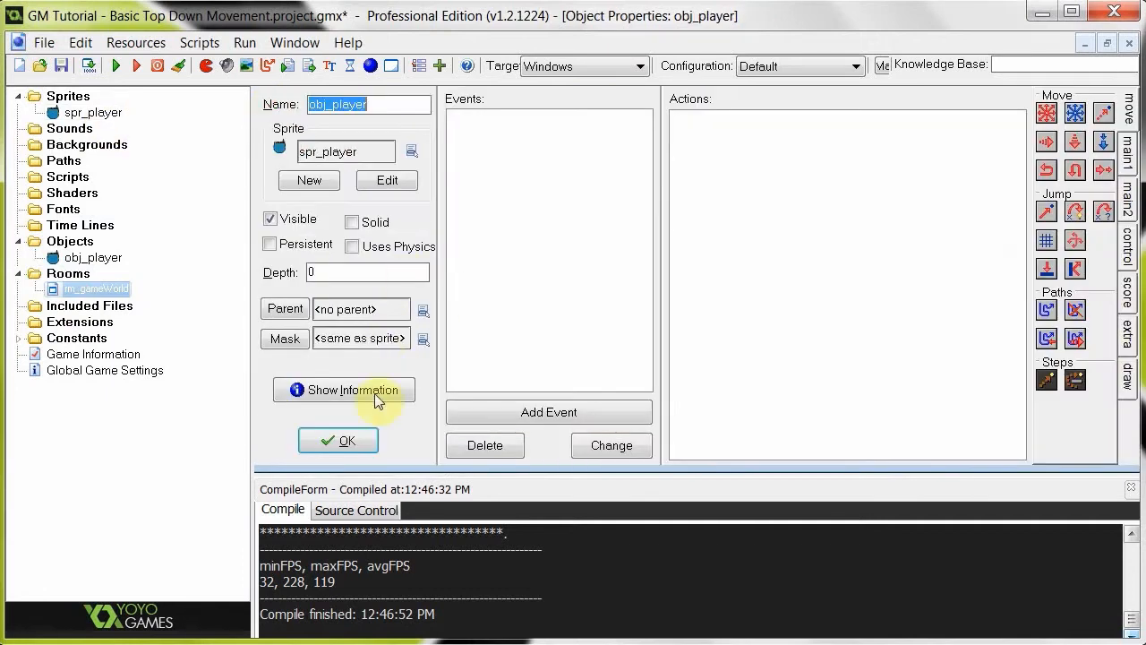
{"action": "left_click", "coordinate": [341, 440]}
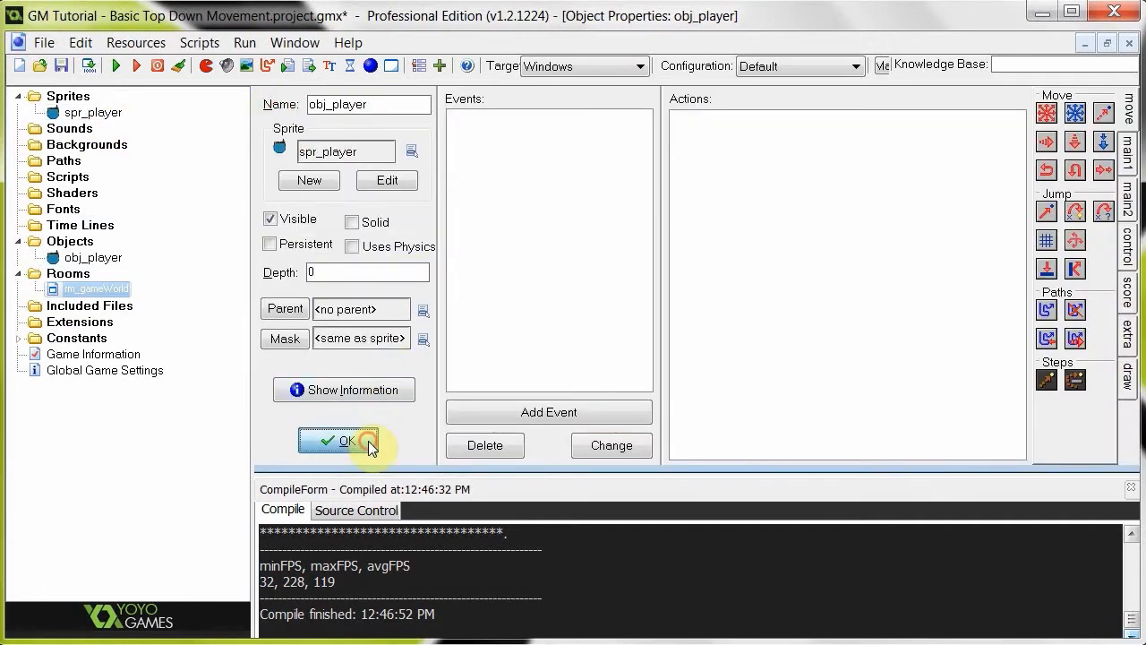
{"action": "left_click", "coordinate": [85, 257]}
Step: Add a Step event to obj_player with an Execute Code action and an enlarged code editor
{"action": "double_click", "coordinate": [85, 257]}
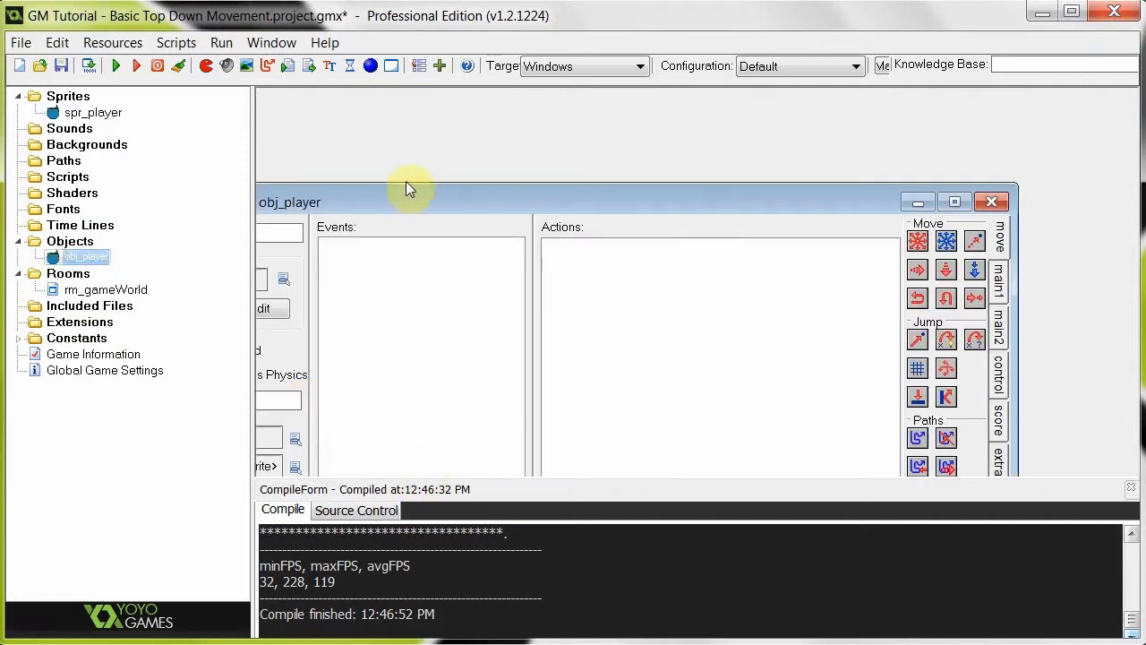
{"action": "left_click", "coordinate": [475, 408]}
{"action": "left_click", "coordinate": [529, 298]}
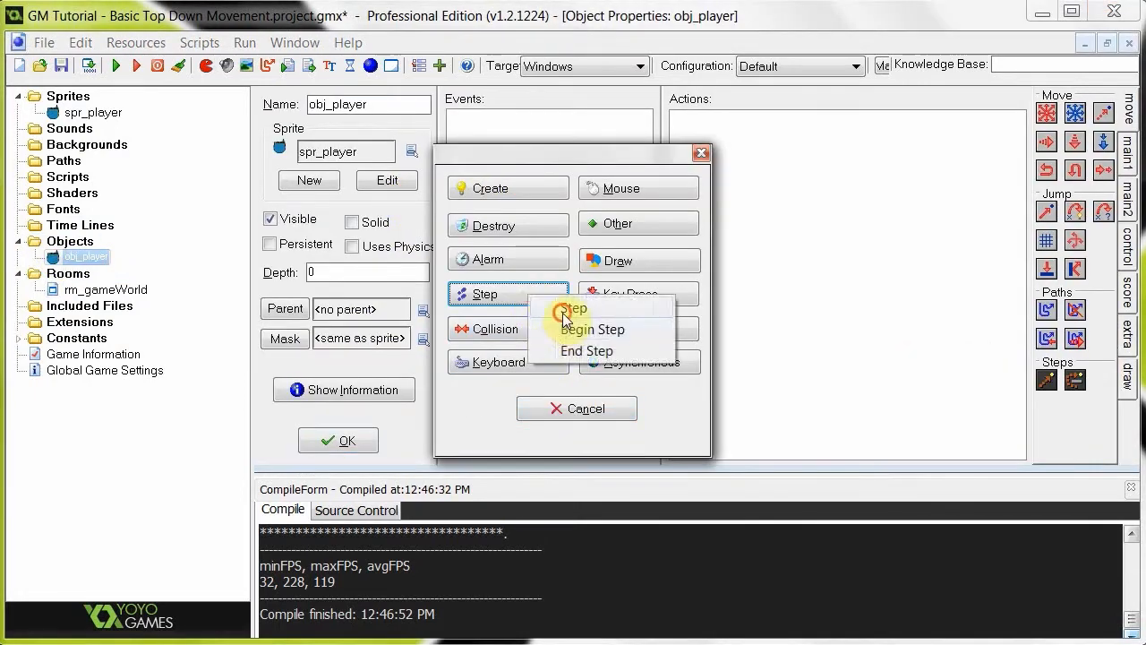
{"action": "left_click", "coordinate": [591, 327]}
{"action": "left_click", "coordinate": [1128, 260]}
{"action": "left_click_drag", "start_coordinate": [1048, 283], "coordinate": [828, 260]}
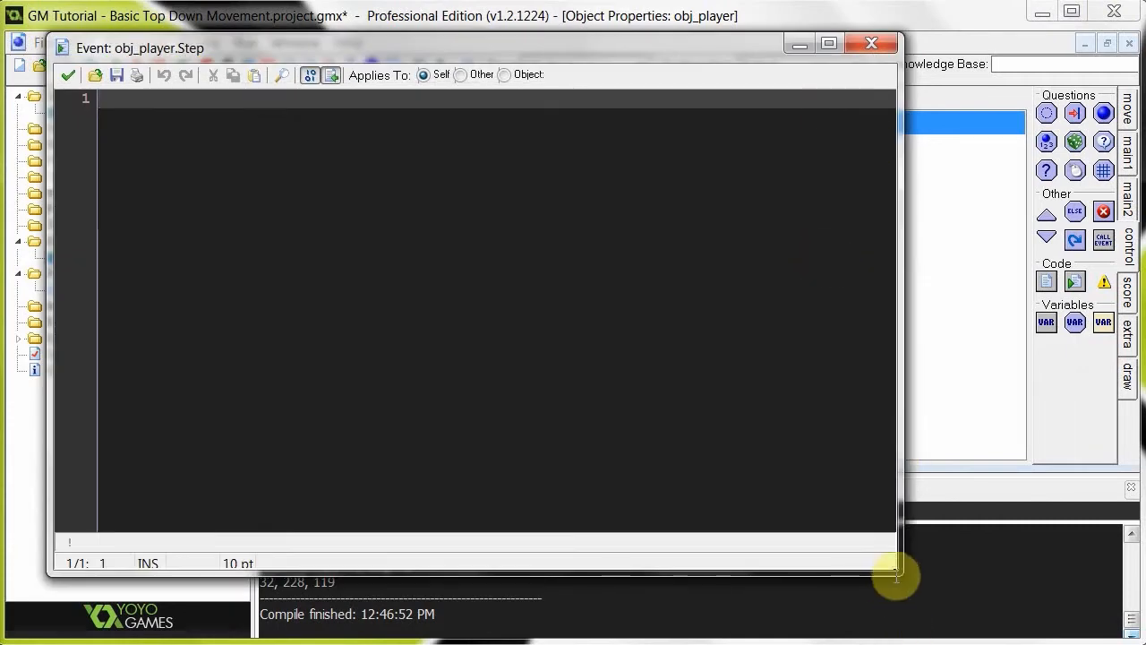
{"action": "left_click_drag", "start_coordinate": [900, 571], "coordinate": [1123, 631]}
{"action": "type", "text": "if "}
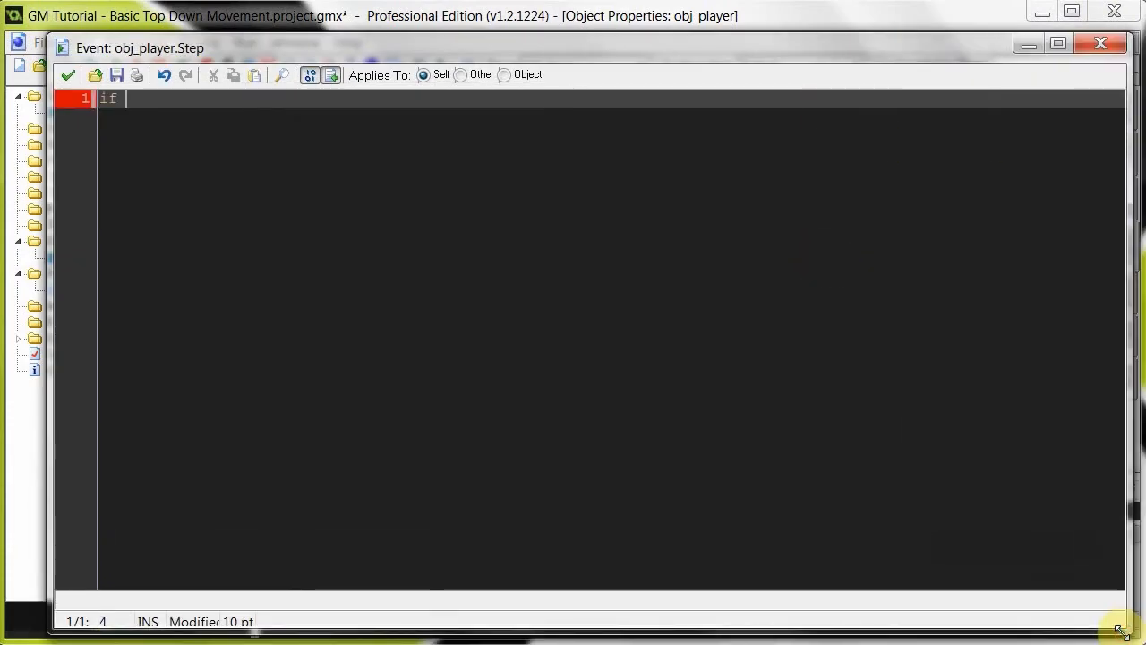
{"action": "type", "text": "(keyb"}
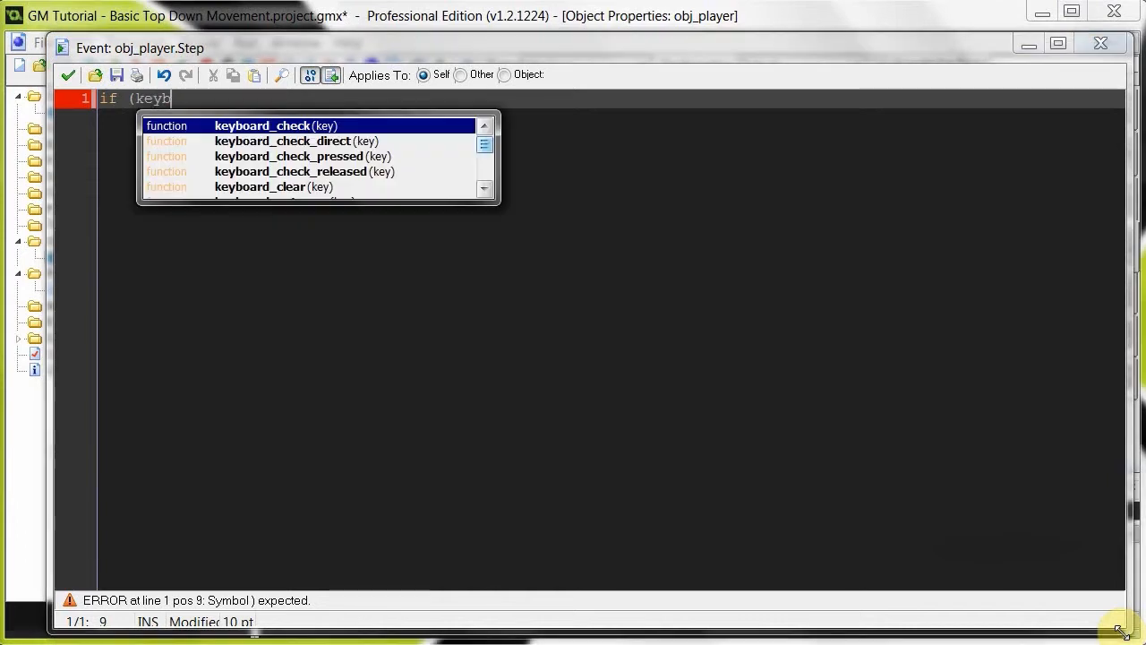
{"action": "type", "text": "oard_"}
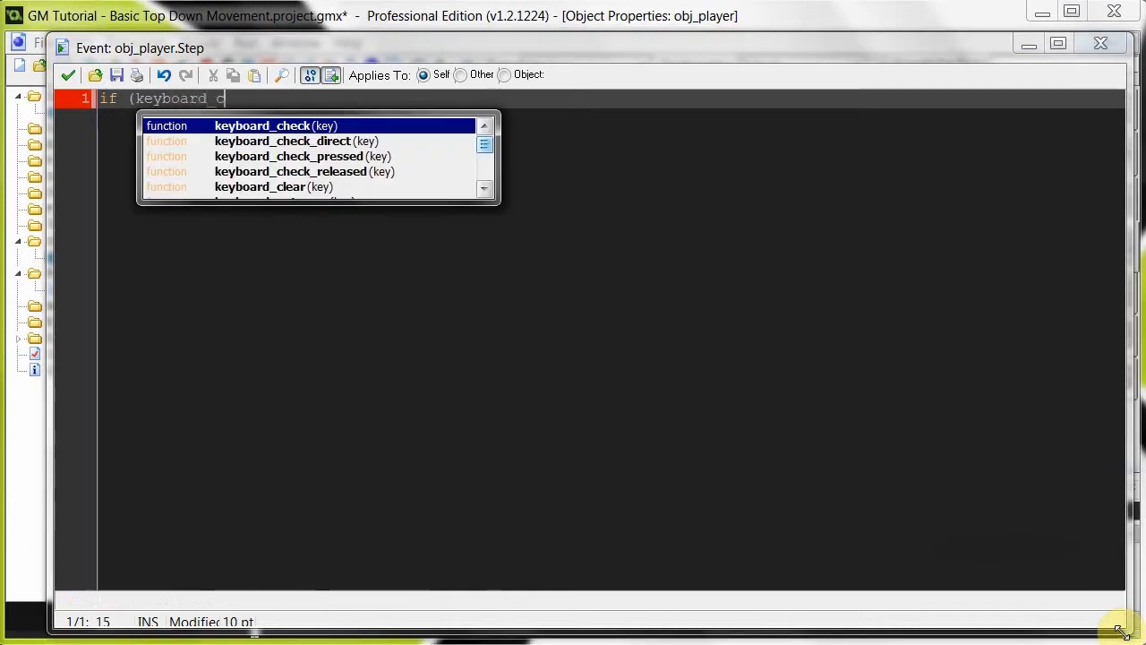
{"action": "type", "text": "check"}
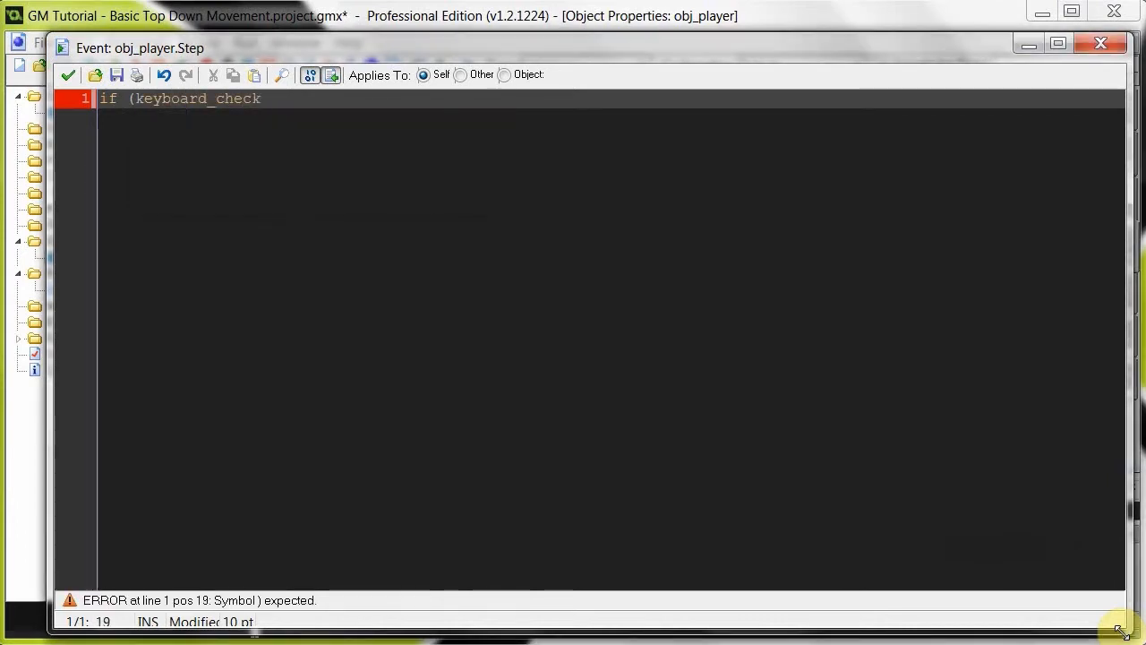
{"action": "type", "text": "_pressed"}
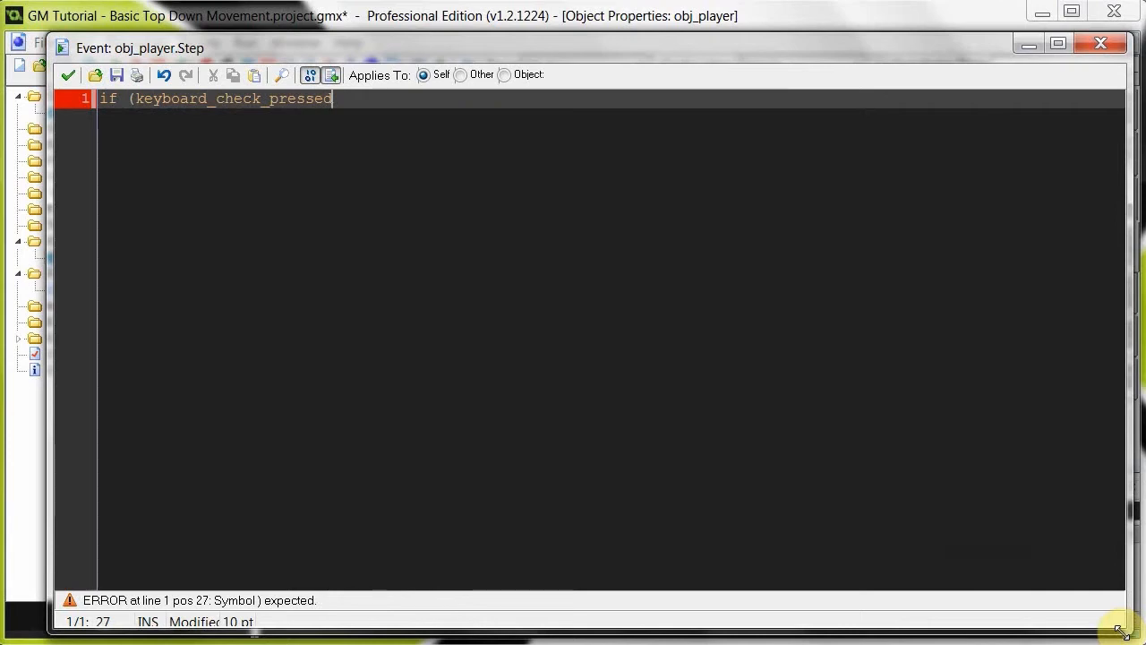
Step: Write if (keyboard_check(vk_up)) with an empty braced body in the Step code
{"action": "key", "text": "BackSpace"}
{"action": "key", "text": "BackSpace"}
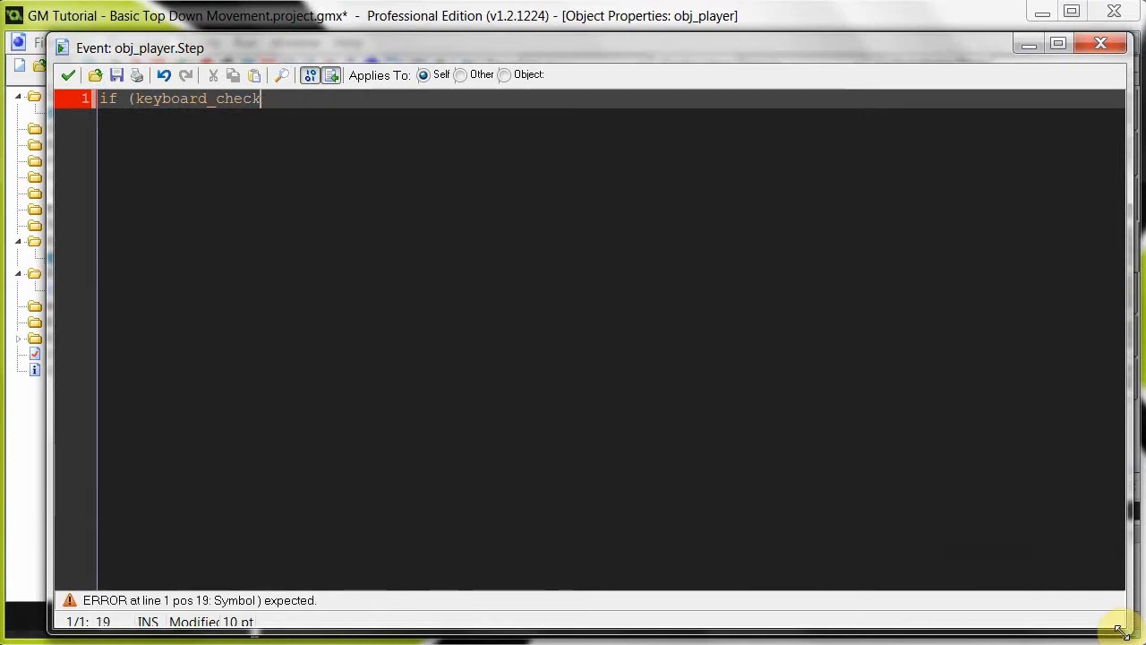
{"action": "type", "text": "(vk_up"}
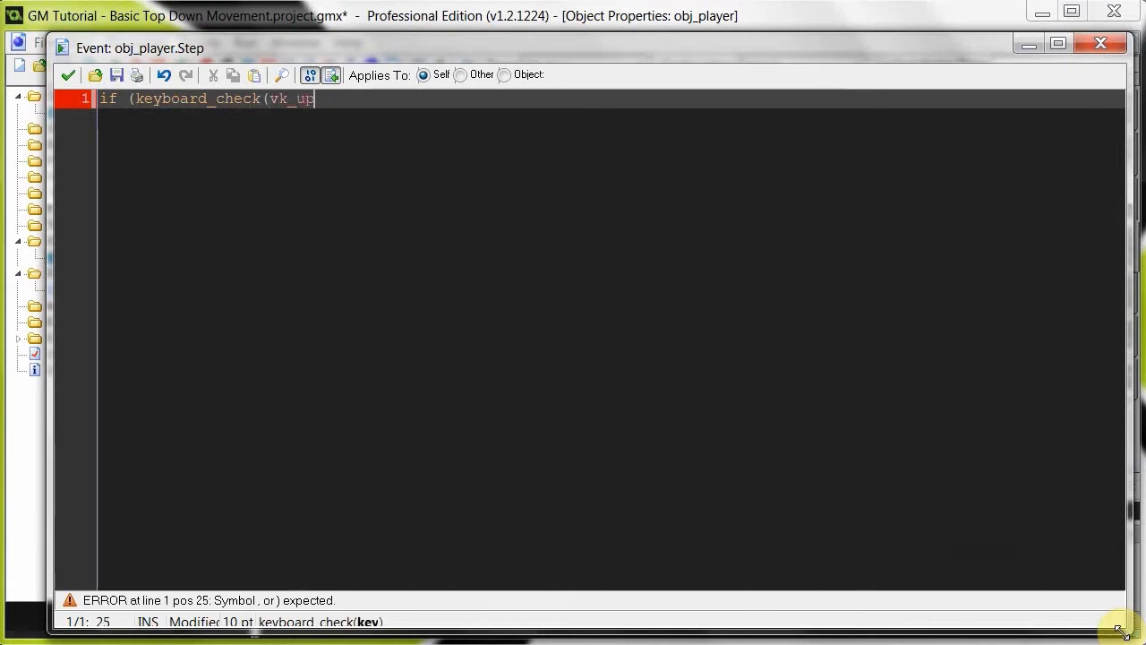
{"action": "type", "text": ")"}
{"action": "key", "text": "Return"}
{"action": "type", "text": "{"}
{"action": "key", "text": "Return"}
{"action": "key", "text": "Return"}
{"action": "type", "text": "}"}
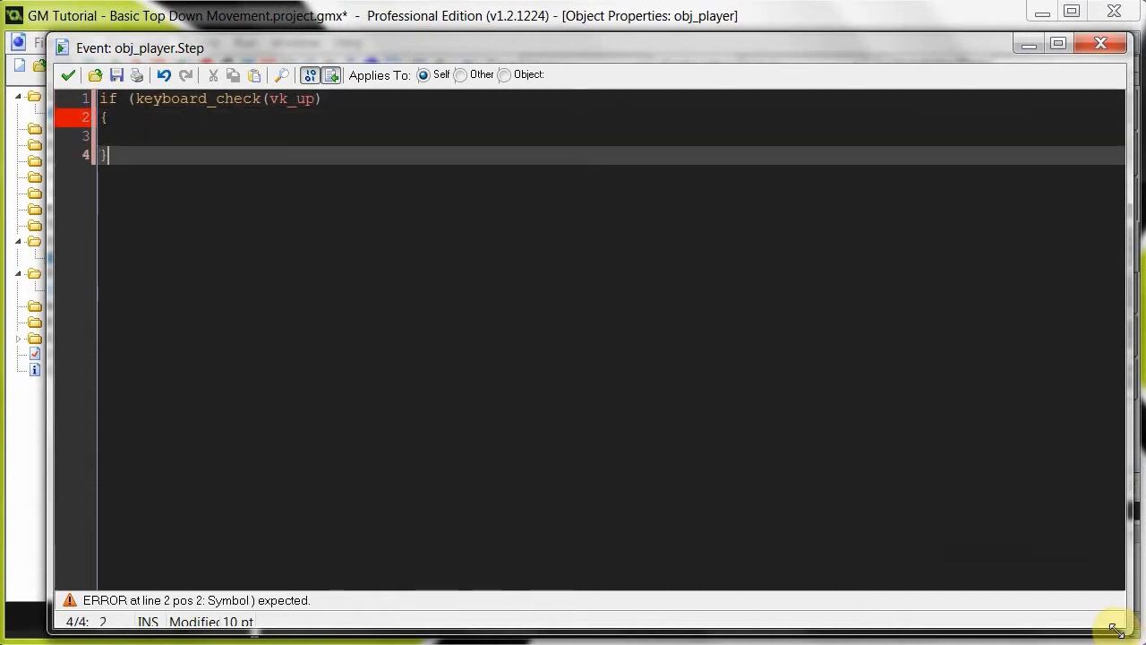
{"action": "left_click", "coordinate": [334, 99]}
{"action": "type", "text": ")"}
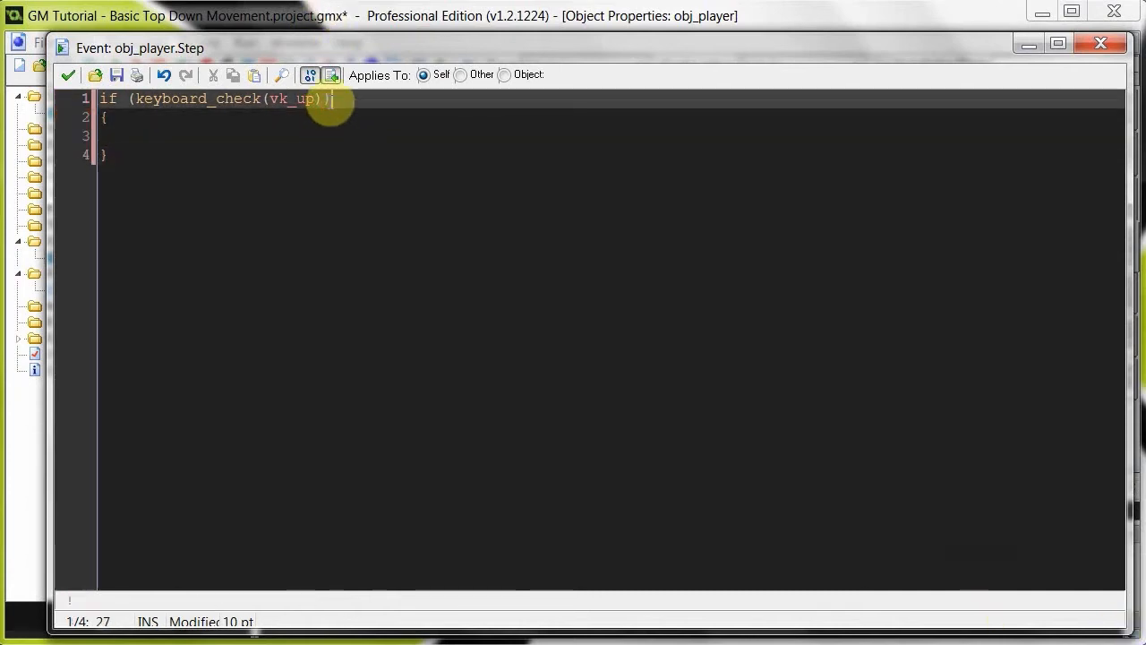
{"action": "left_click", "coordinate": [333, 141]}
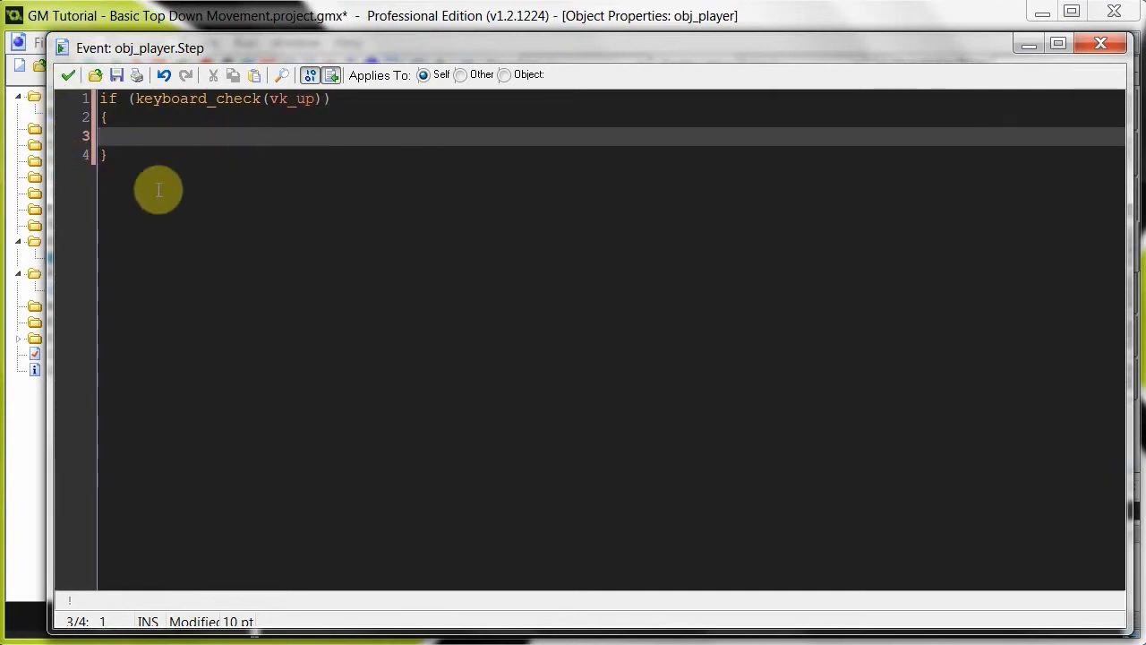
{"action": "left_click", "coordinate": [170, 140]}
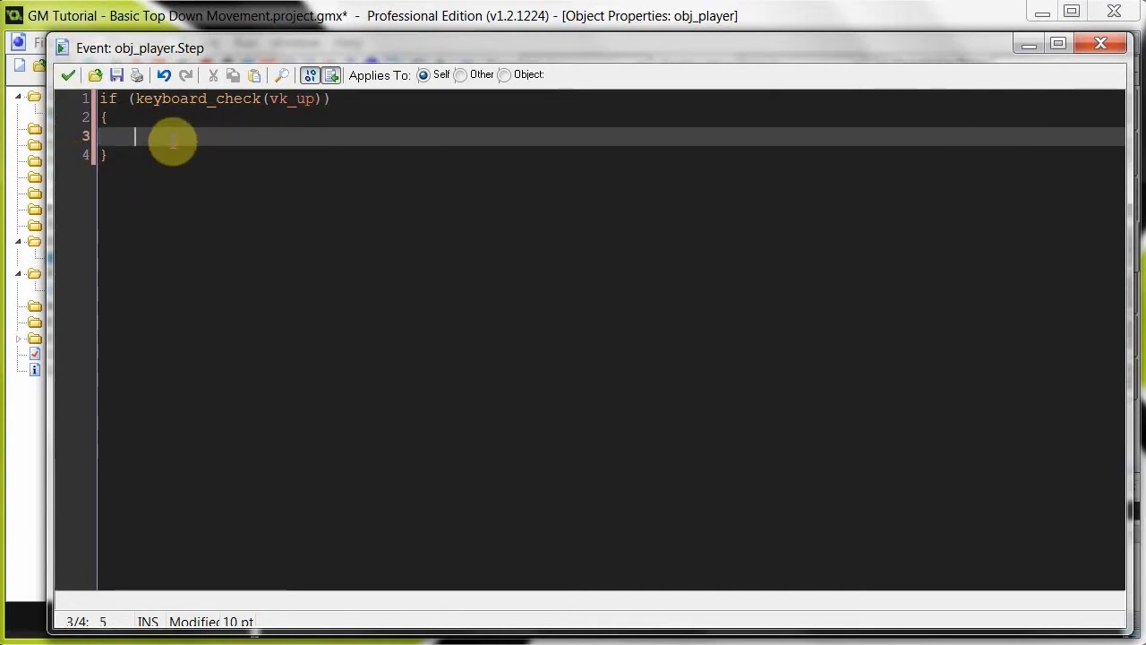
{"action": "type", "text": "y -= 5;"}
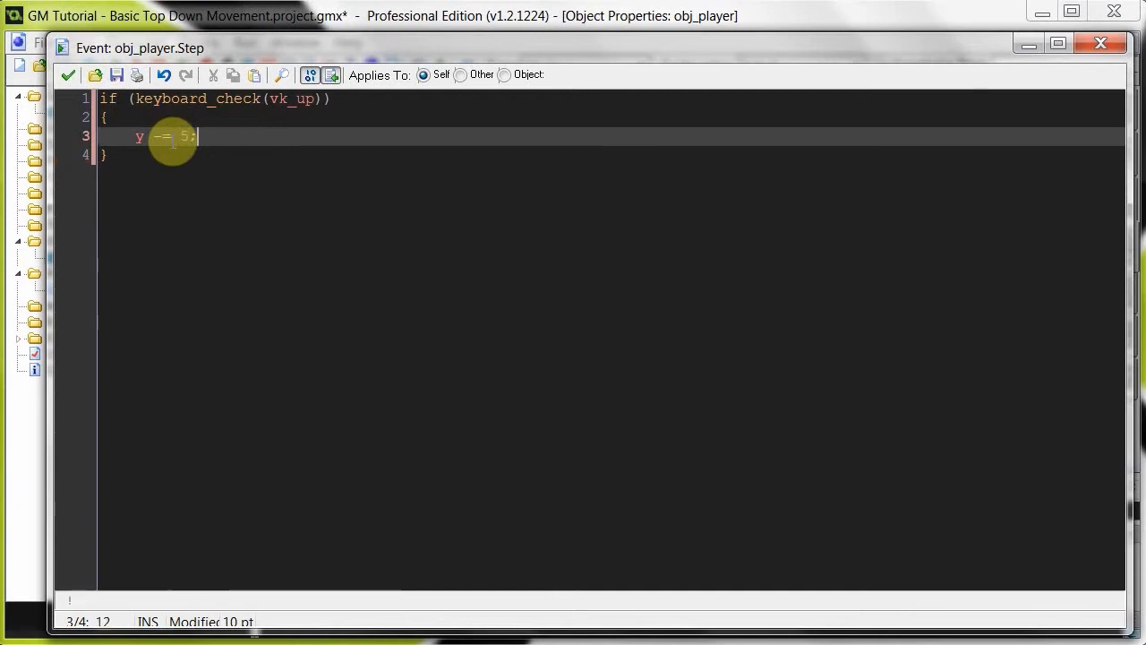
Step: Copy the up-arrow if block and paste three more copies below it
{"action": "left_click_drag", "start_coordinate": [108, 156], "coordinate": [104, 97]}
{"action": "key", "text": "ctrl+c"}
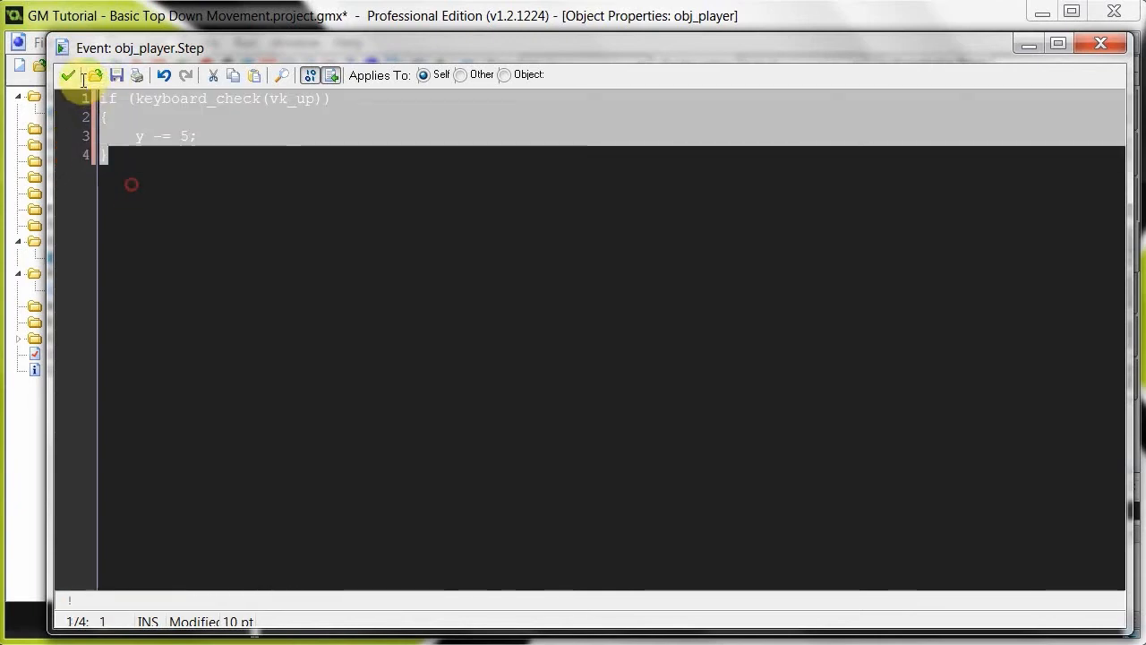
{"action": "left_click", "coordinate": [171, 207]}
{"action": "key", "text": "Return"}
{"action": "key", "text": "Return"}
{"action": "key", "text": "ctrl+v"}
{"action": "key", "text": "Return"}
{"action": "key", "text": "Return"}
{"action": "key", "text": "ctrl+v"}
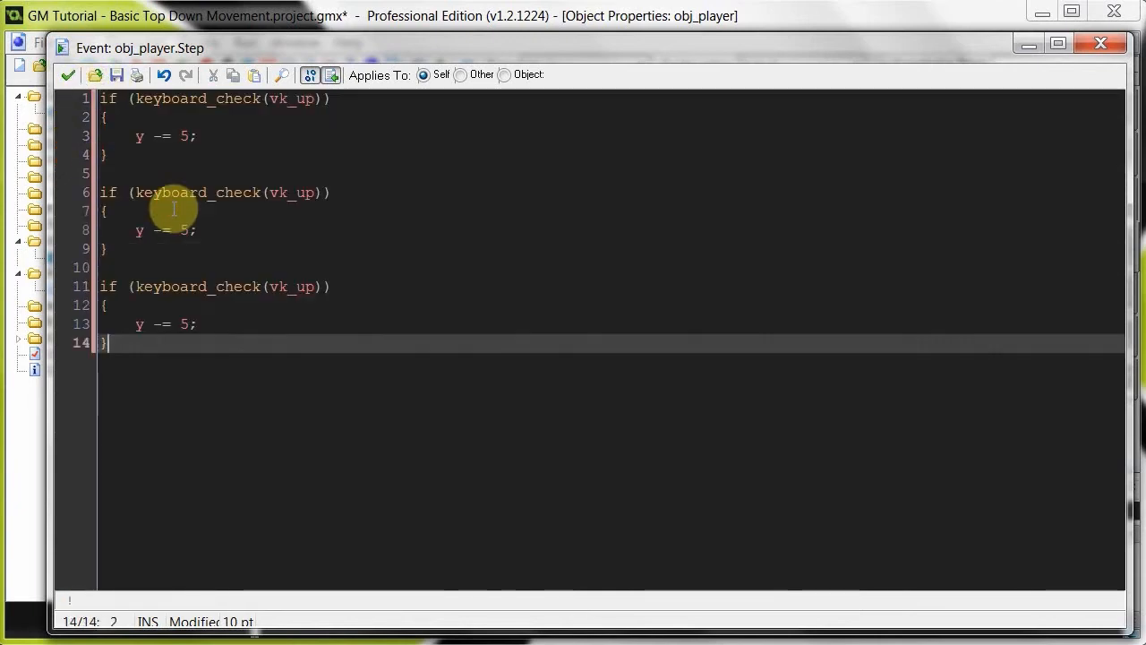
{"action": "key", "text": "Return"}
{"action": "key", "text": "Return"}
{"action": "key", "text": "ctrl+v"}
Step: Change the copied blocks' key checks to vk_down, vk_left and vk_right
{"action": "left_click", "coordinate": [307, 192]}
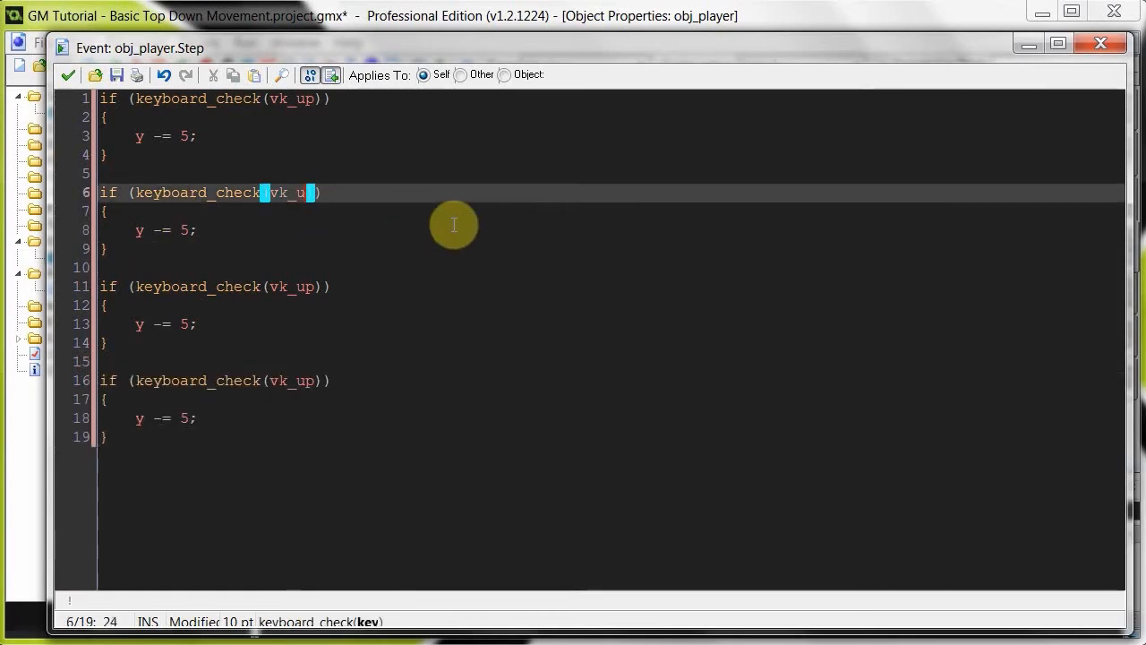
{"action": "type", "text": "n"}
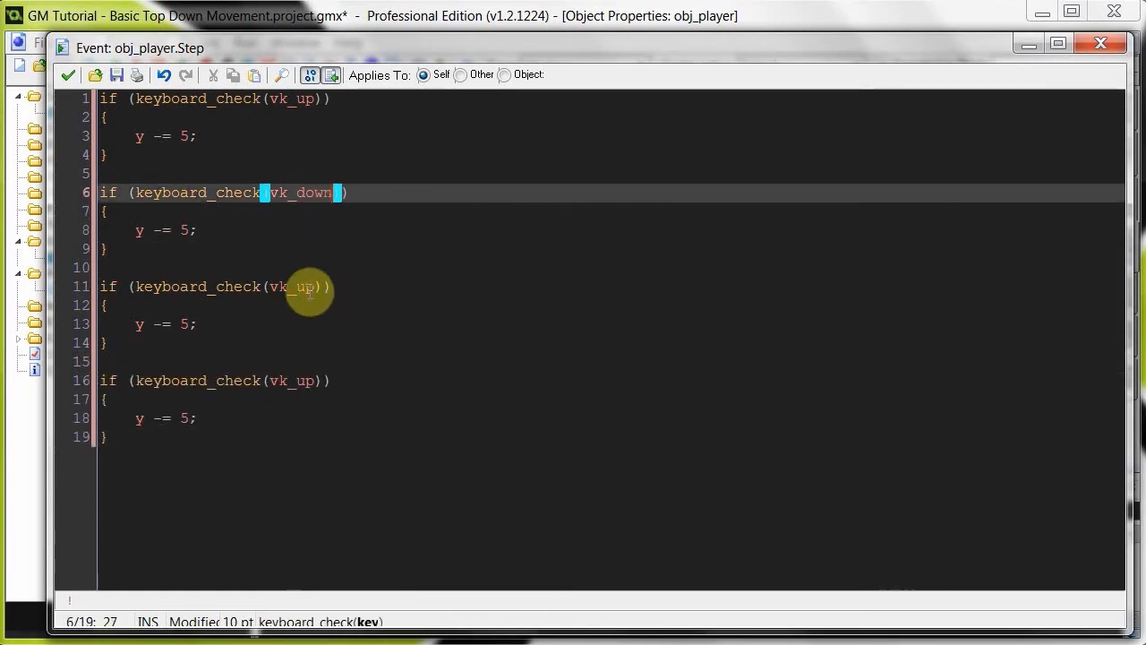
{"action": "left_click", "coordinate": [309, 286]}
{"action": "key", "text": "Right"}
{"action": "key", "text": "BackSpace"}
{"action": "key", "text": "BackSpace"}
{"action": "type", "text": "l"}
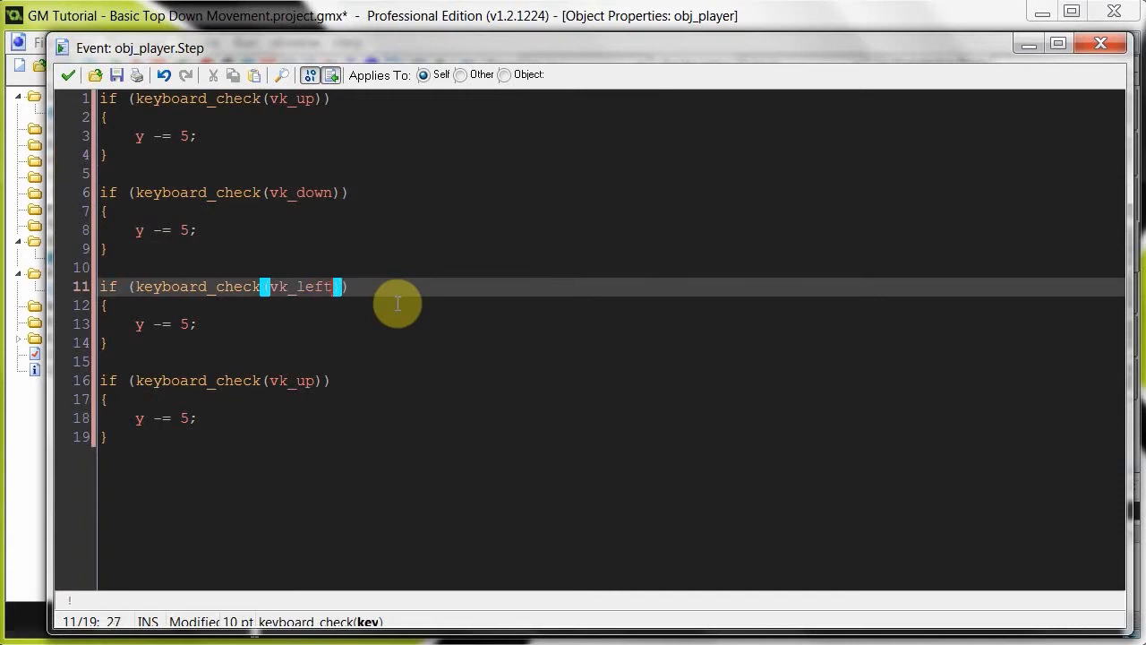
{"action": "left_click", "coordinate": [318, 381]}
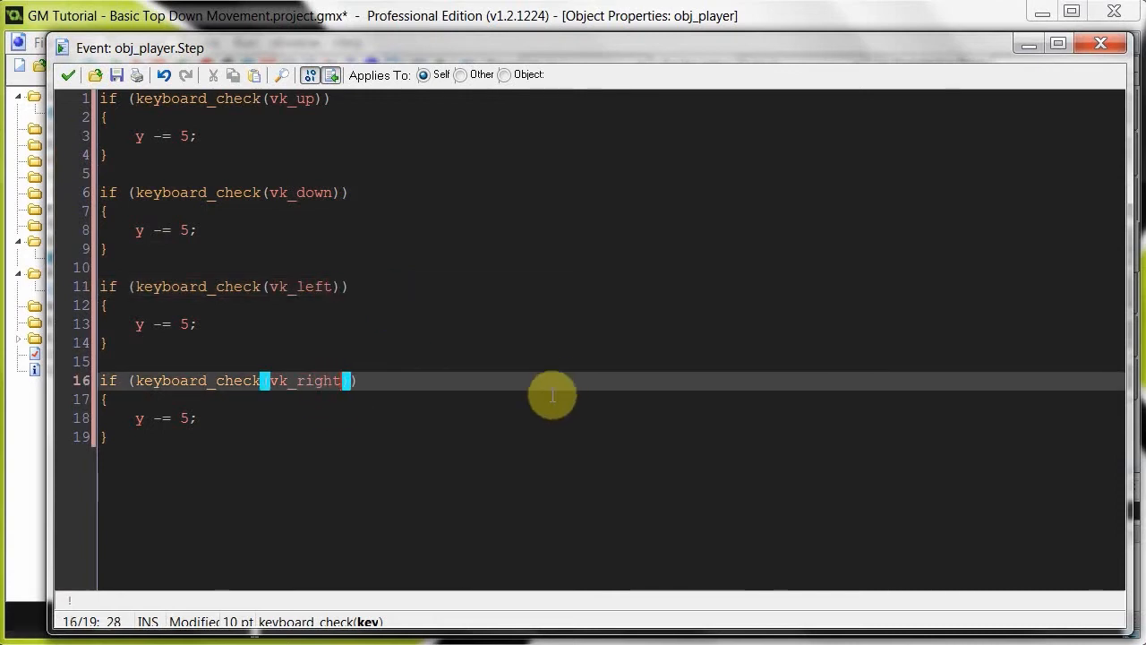
Step: Make the blocks move with y += 5, x -= 5 and x += 5 to match their arrow keys
{"action": "left_click", "coordinate": [161, 230]}
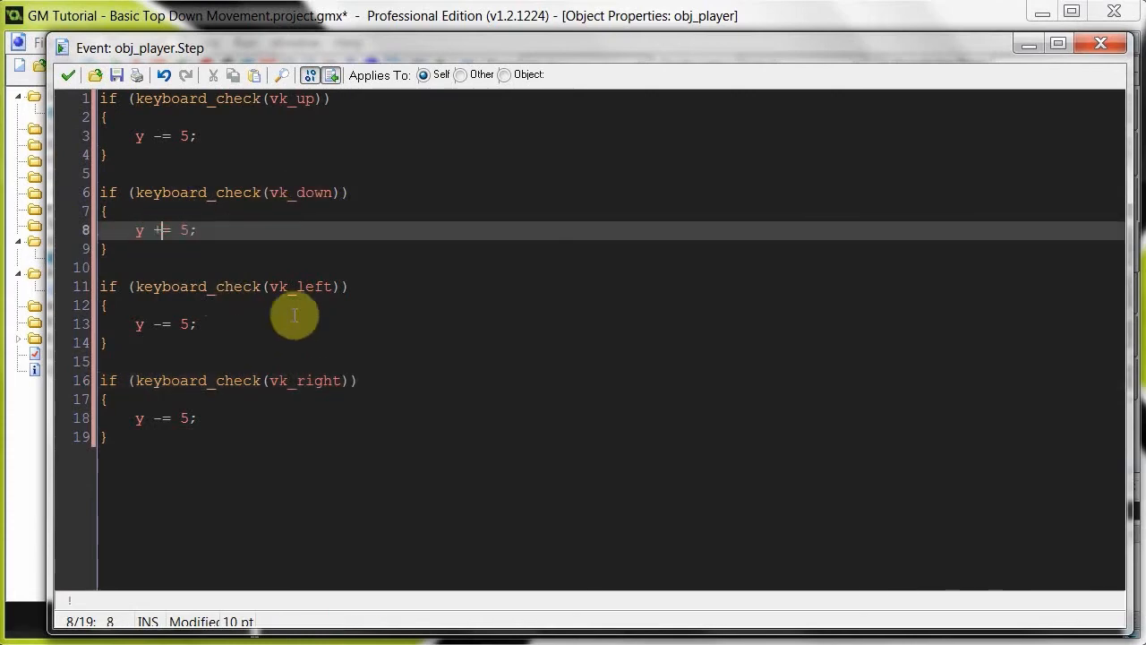
{"action": "left_click", "coordinate": [145, 324]}
{"action": "key", "text": "BackSpace"}
{"action": "type", "text": "x"}
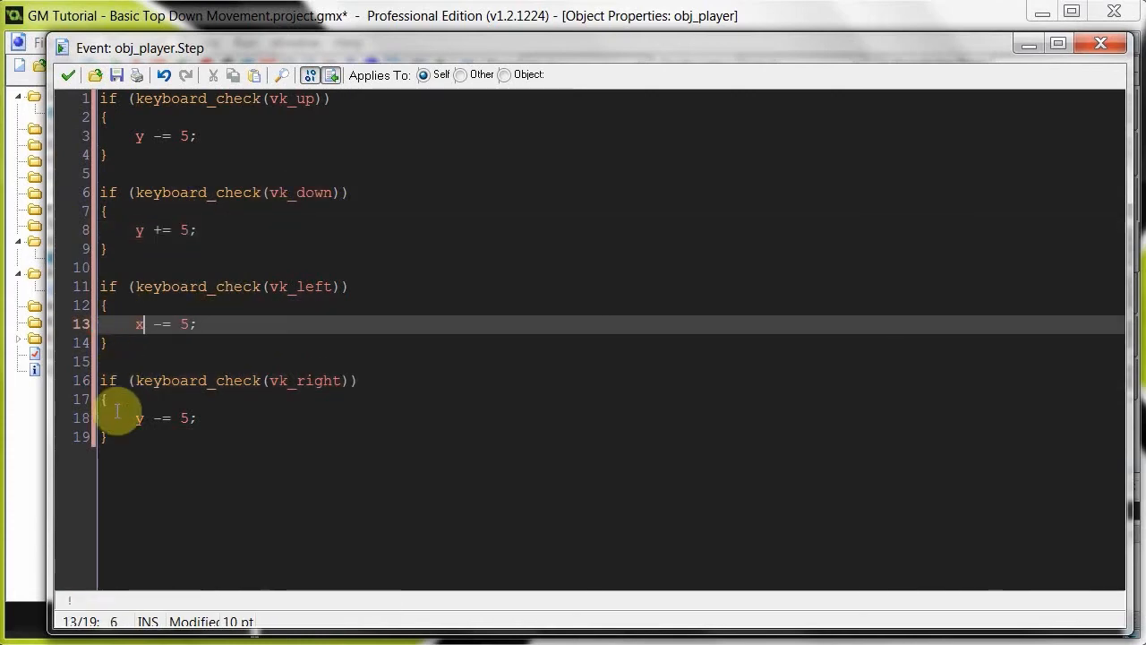
{"action": "left_click", "coordinate": [144, 419]}
{"action": "type", "text": "x"}
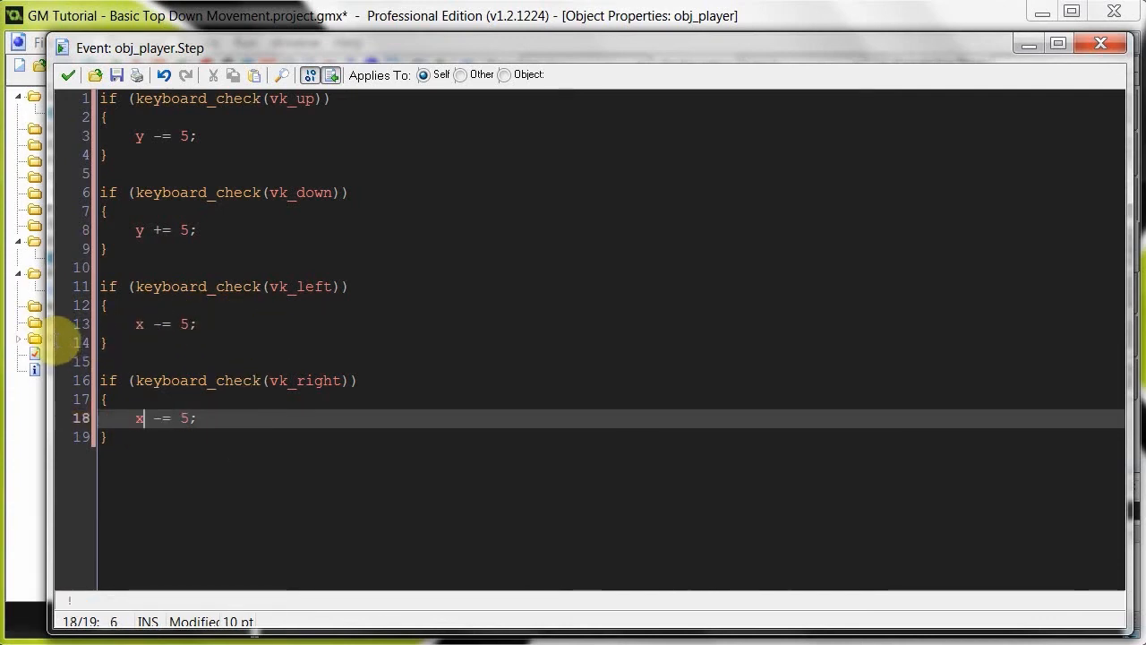
{"action": "left_click", "coordinate": [163, 418]}
{"action": "type", "text": "+"}
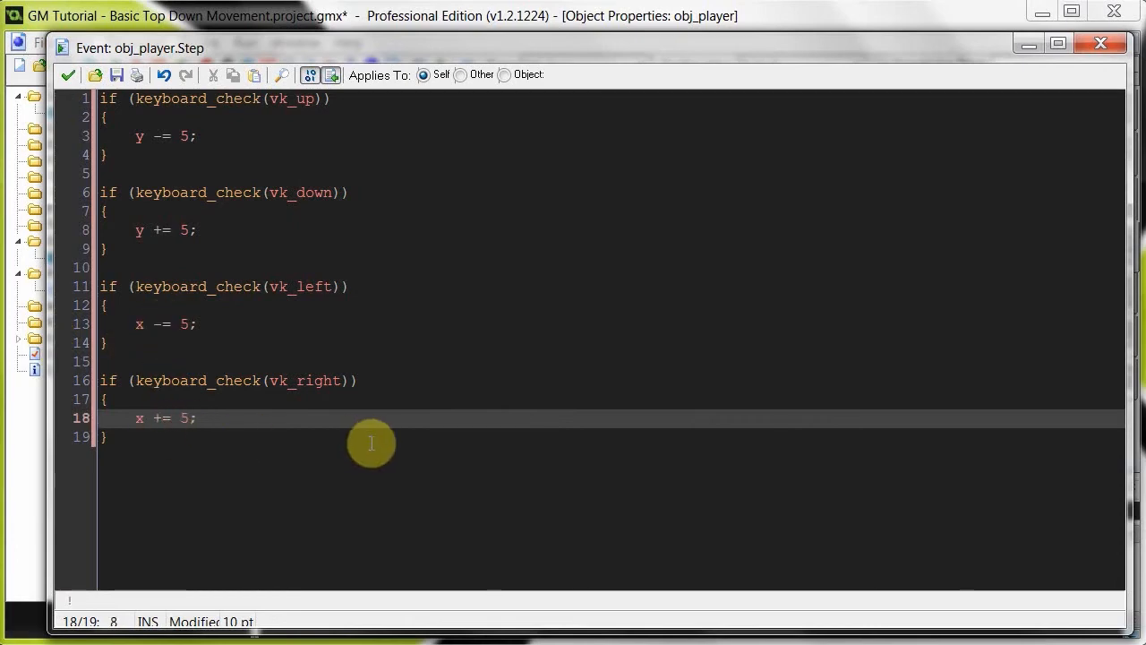
{"action": "left_click", "coordinate": [264, 101]}
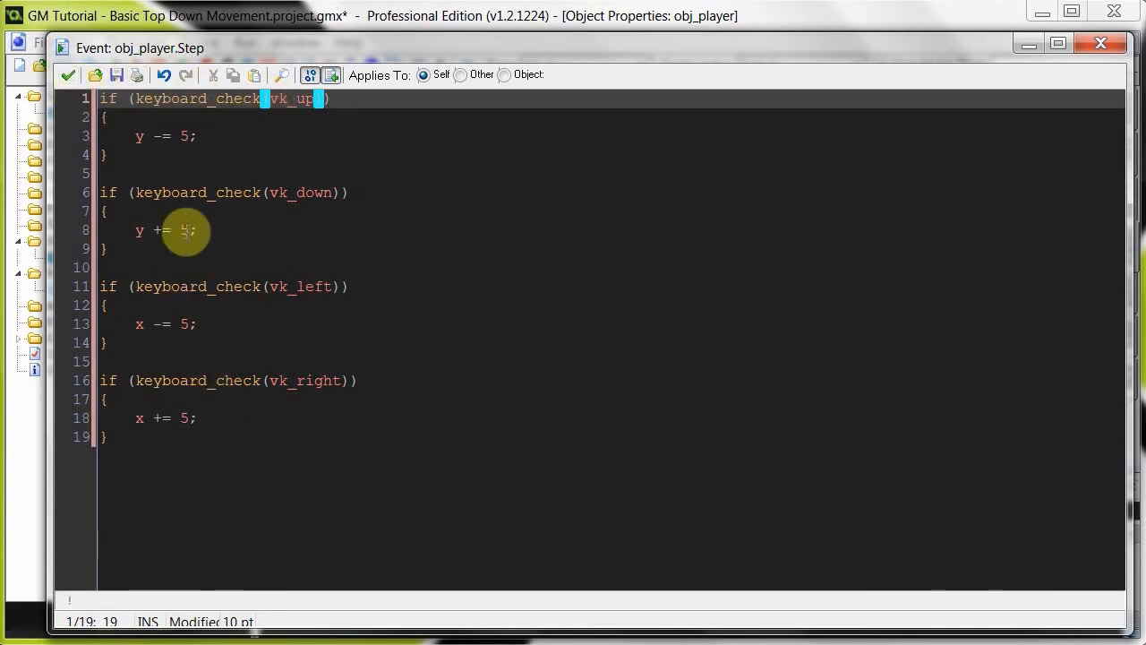
{"action": "left_click", "coordinate": [183, 231]}
{"action": "left_click", "coordinate": [184, 137]}
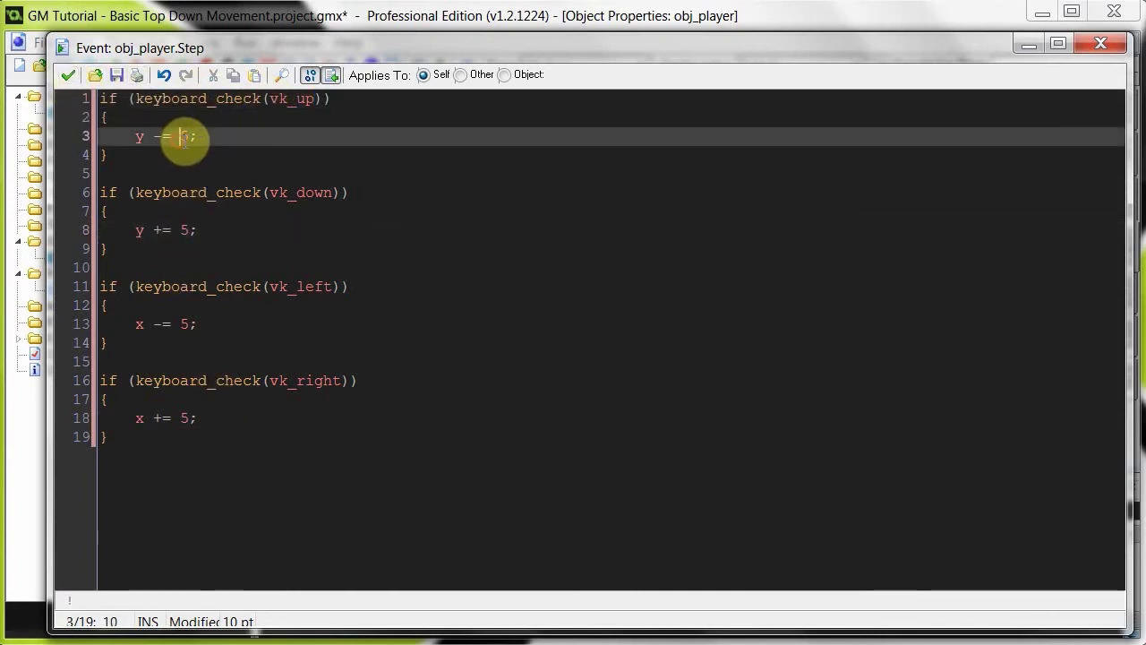
{"action": "double_click", "coordinate": [185, 231]}
Step: Save the Step code and set rm_gameWorld's room speed to 60 in its settings
{"action": "left_click", "coordinate": [68, 74]}
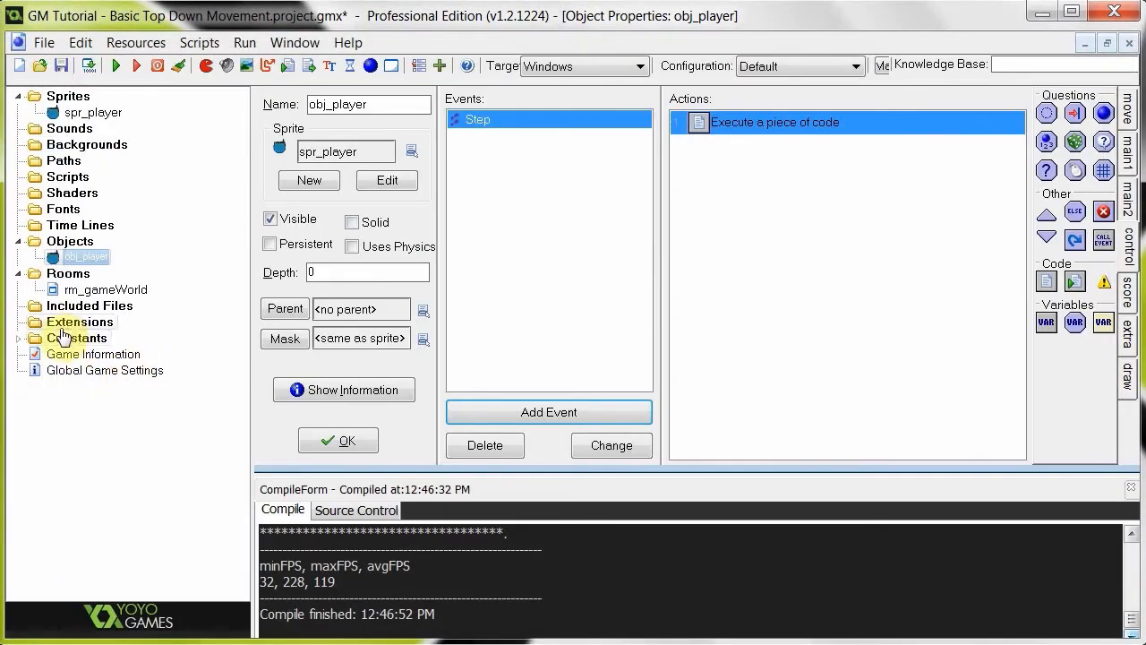
{"action": "double_click", "coordinate": [57, 290]}
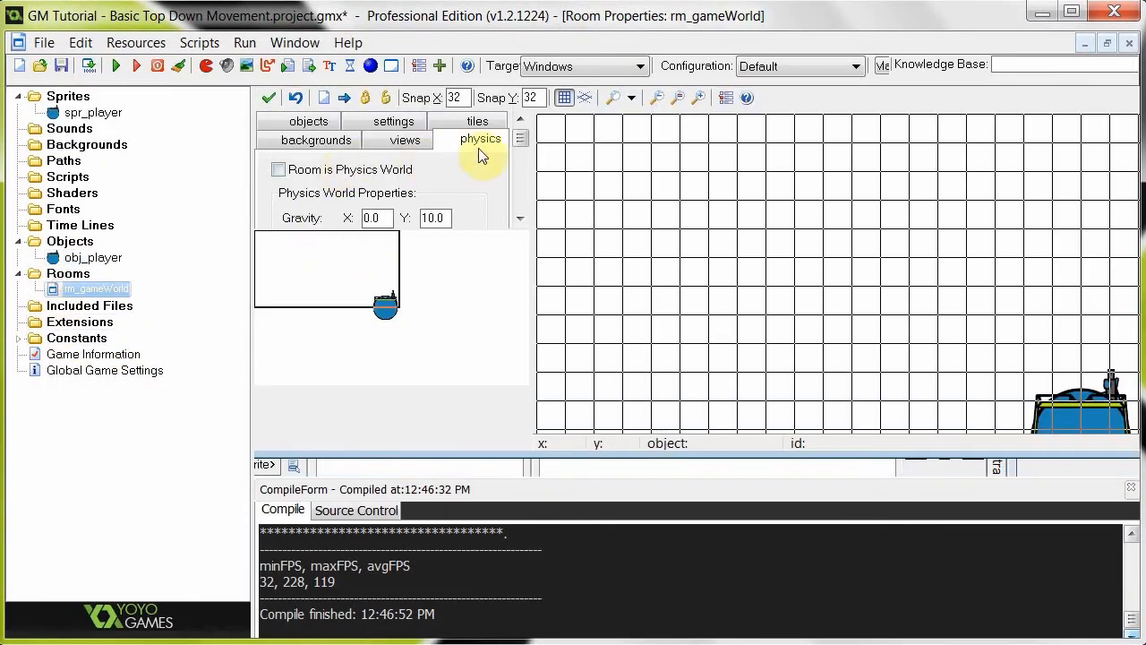
{"action": "left_click", "coordinate": [393, 121]}
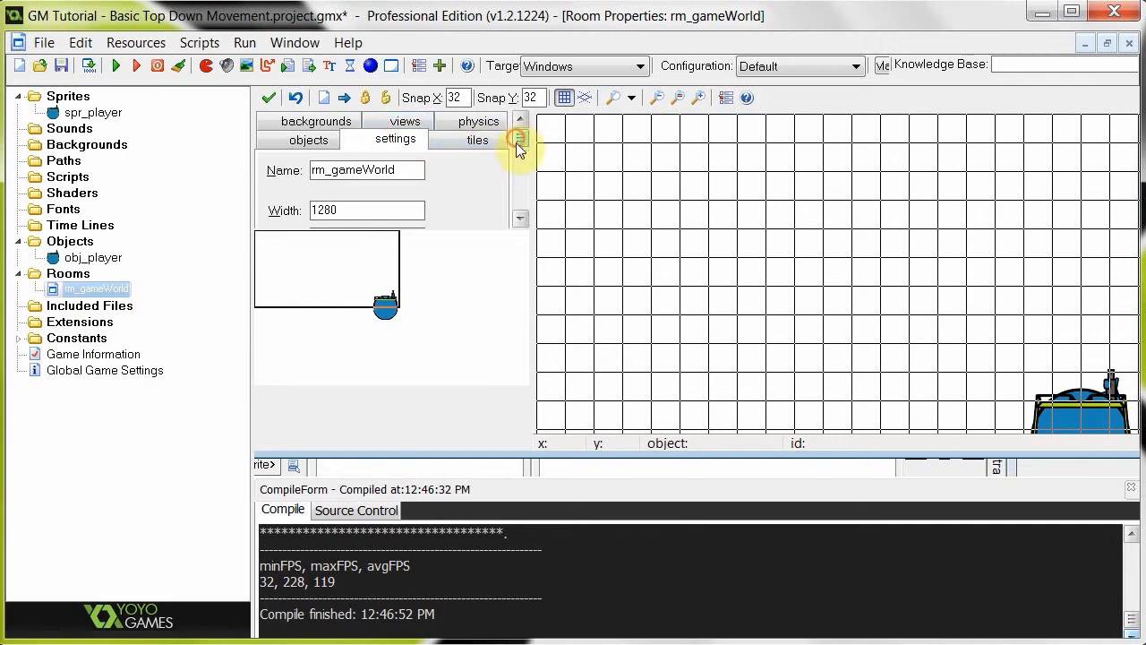
{"action": "mouse_move", "coordinate": [520, 160]}
{"action": "left_mouse_down"}
{"action": "mouse_move", "coordinate": [519, 173]}
{"action": "mouse_move", "coordinate": [521, 125]}
{"action": "left_mouse_up"}
{"action": "left_click", "coordinate": [521, 121]}
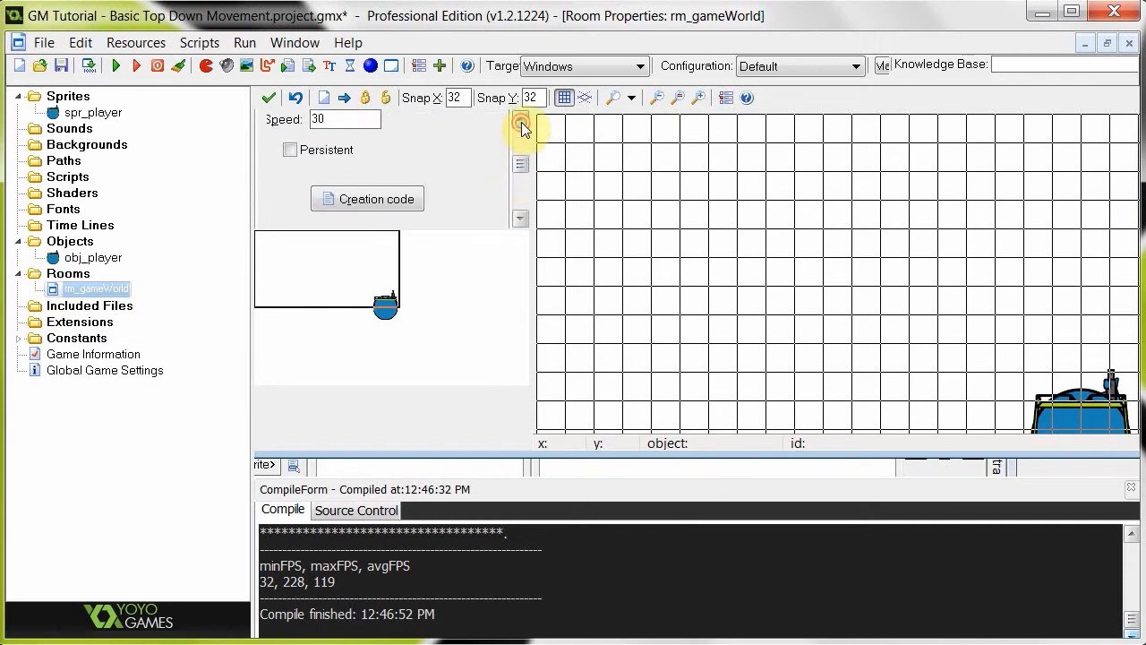
{"action": "type", "text": "6"}
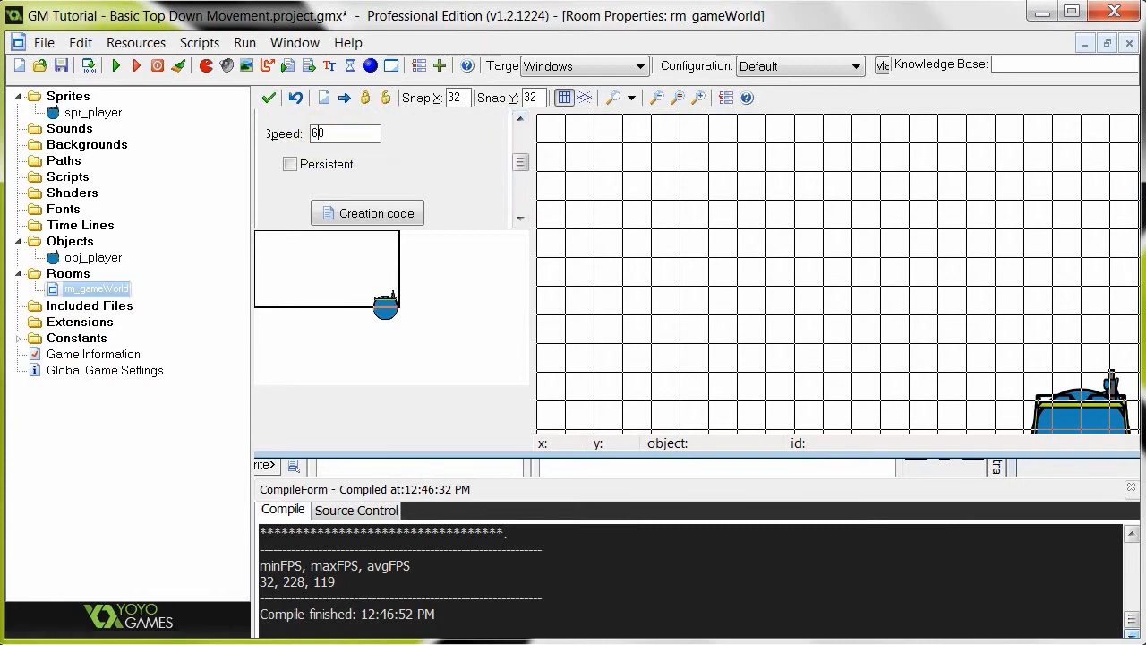
{"action": "scroll", "coordinate": [785, 328], "scroll_direction": "down", "scroll_amount": 1}
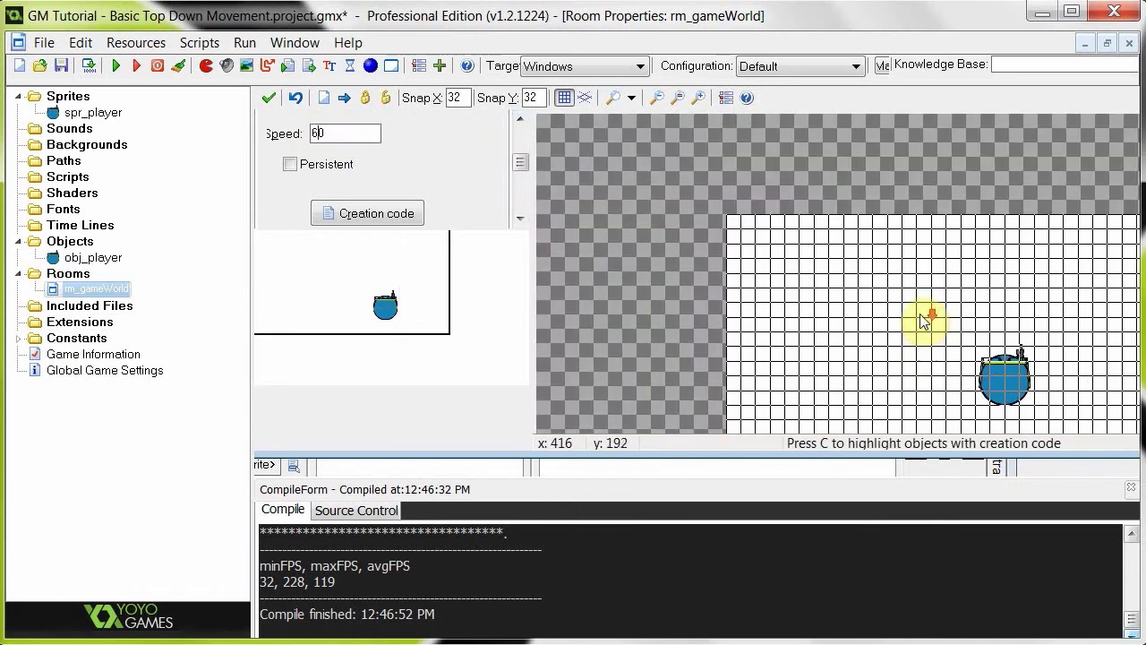
{"action": "left_click", "coordinate": [271, 99]}
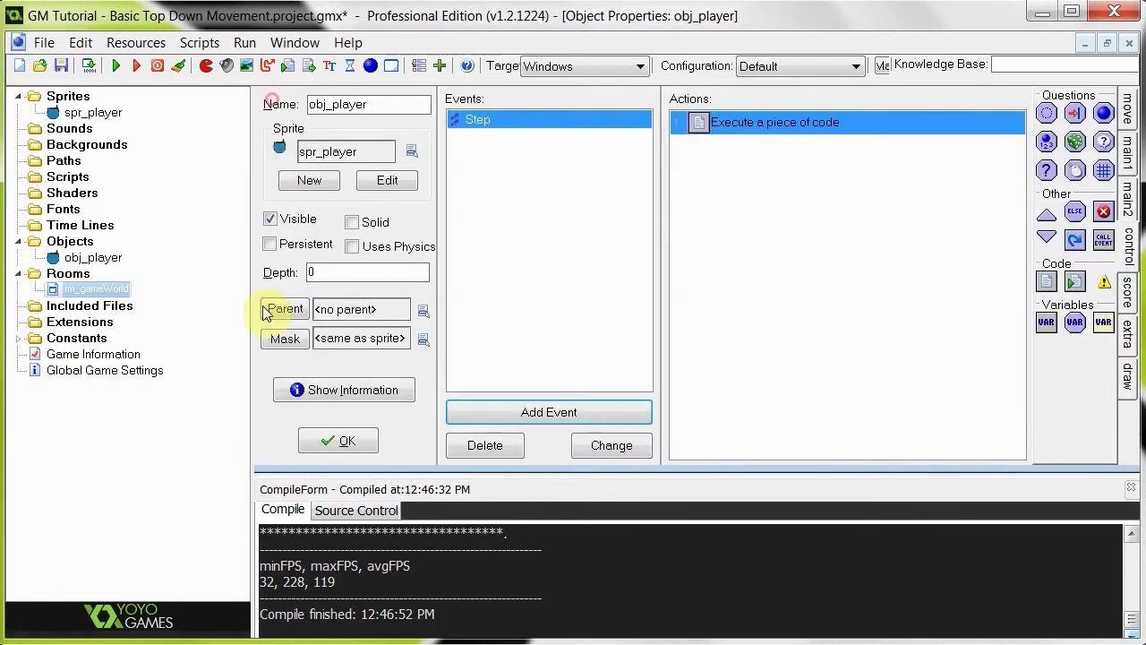
Step: Close obj_player's properties and run the game to test the movement
{"action": "left_click", "coordinate": [356, 442]}
{"action": "left_click", "coordinate": [115, 66]}
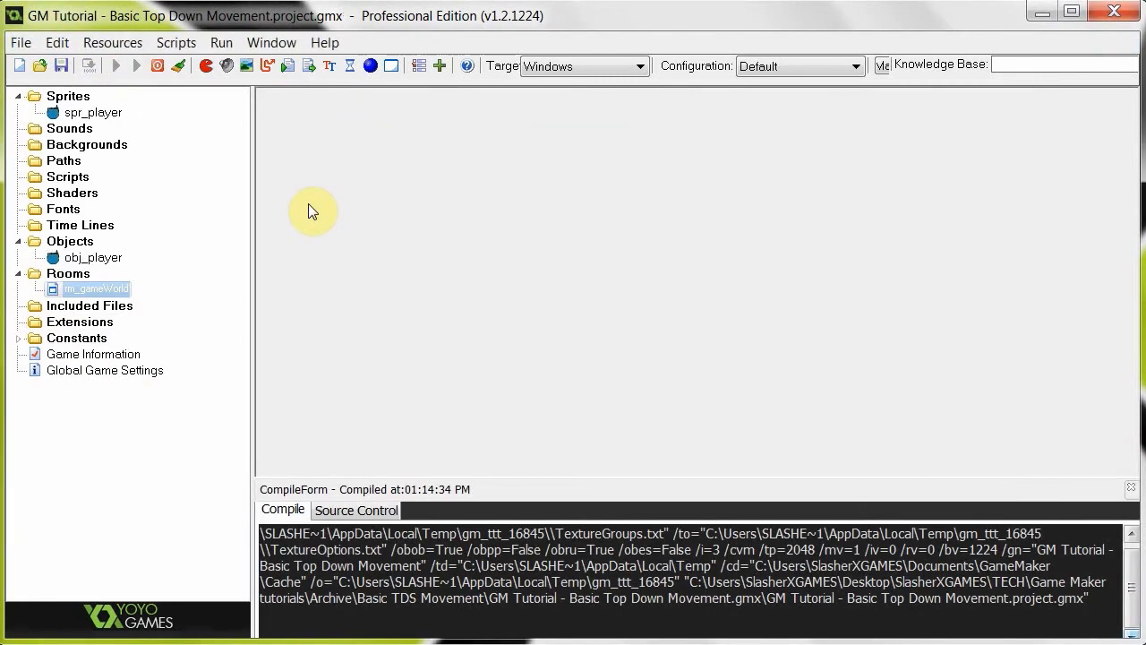